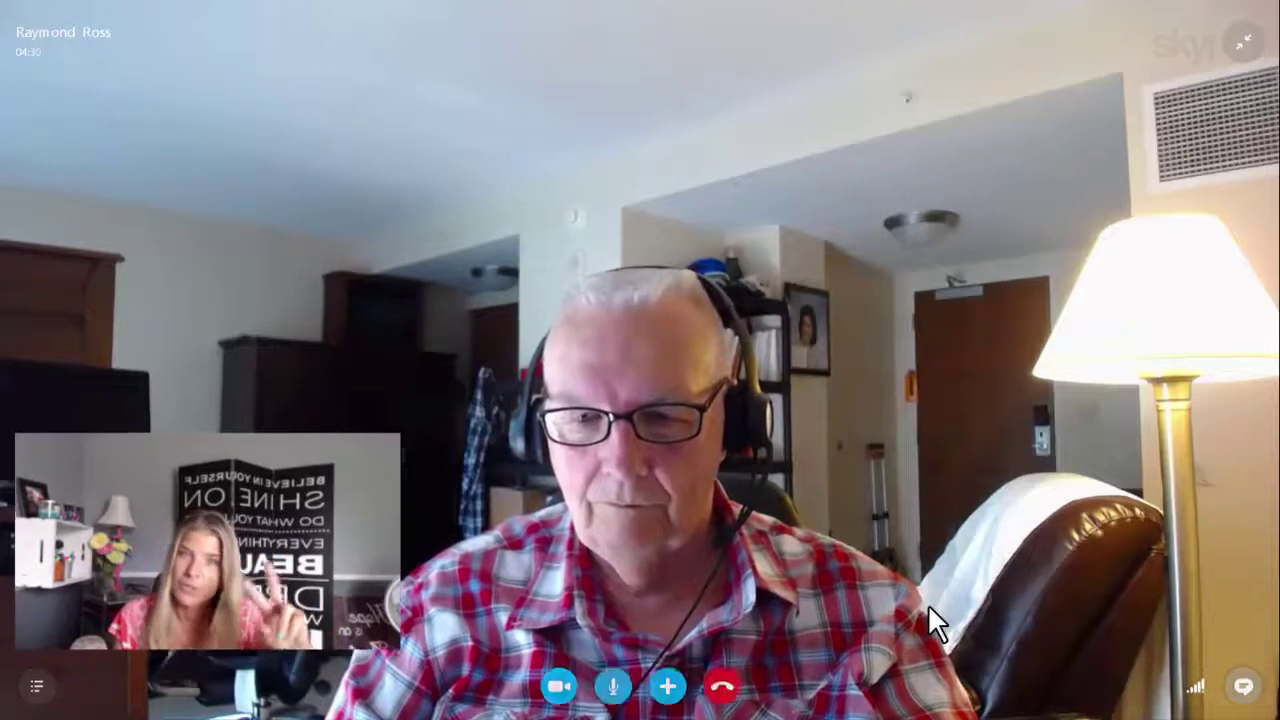
Share the desktop screen in the Skype call, then minimize Skype to reveal Facebook
mouse_move(1003, 615)
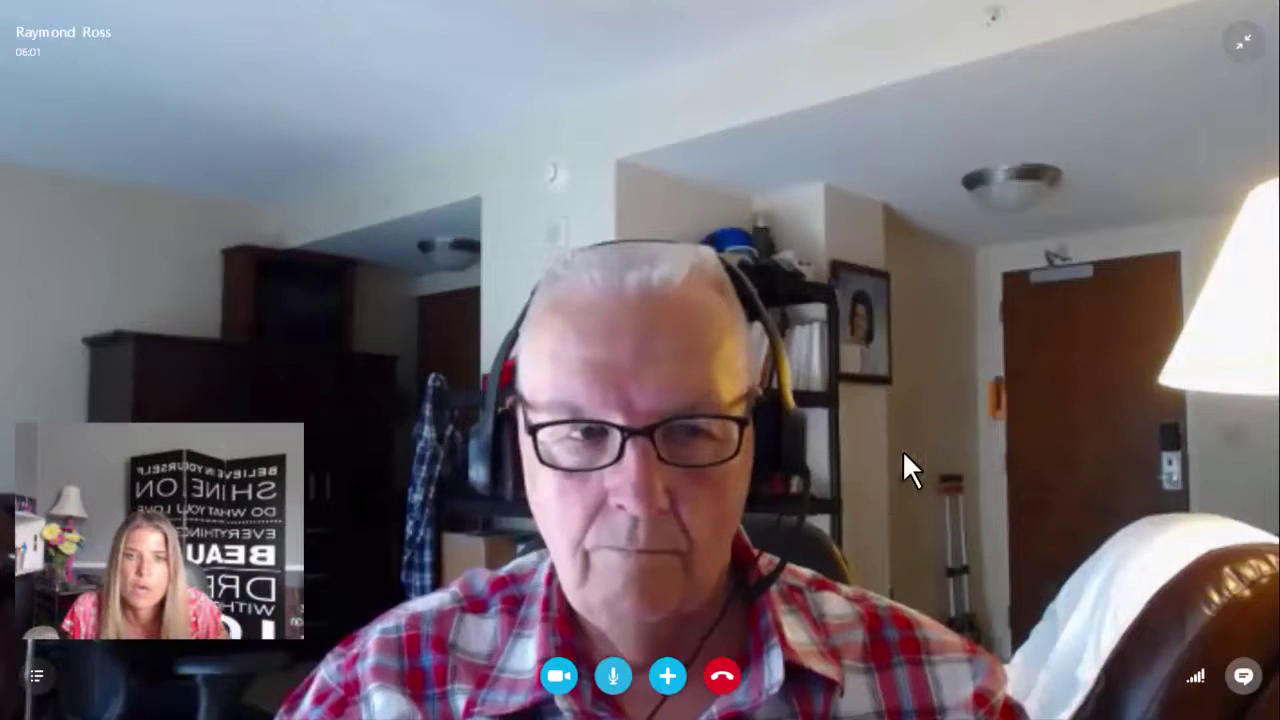
click(667, 677)
click(650, 546)
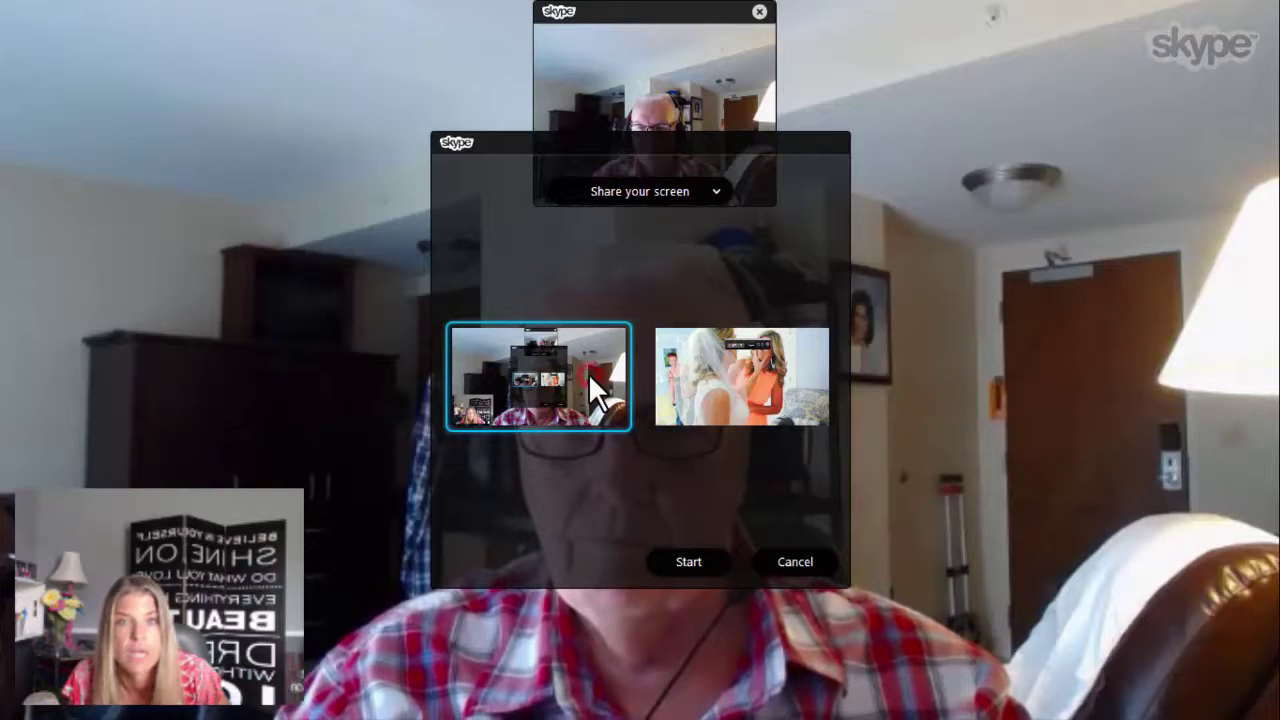
click(676, 563)
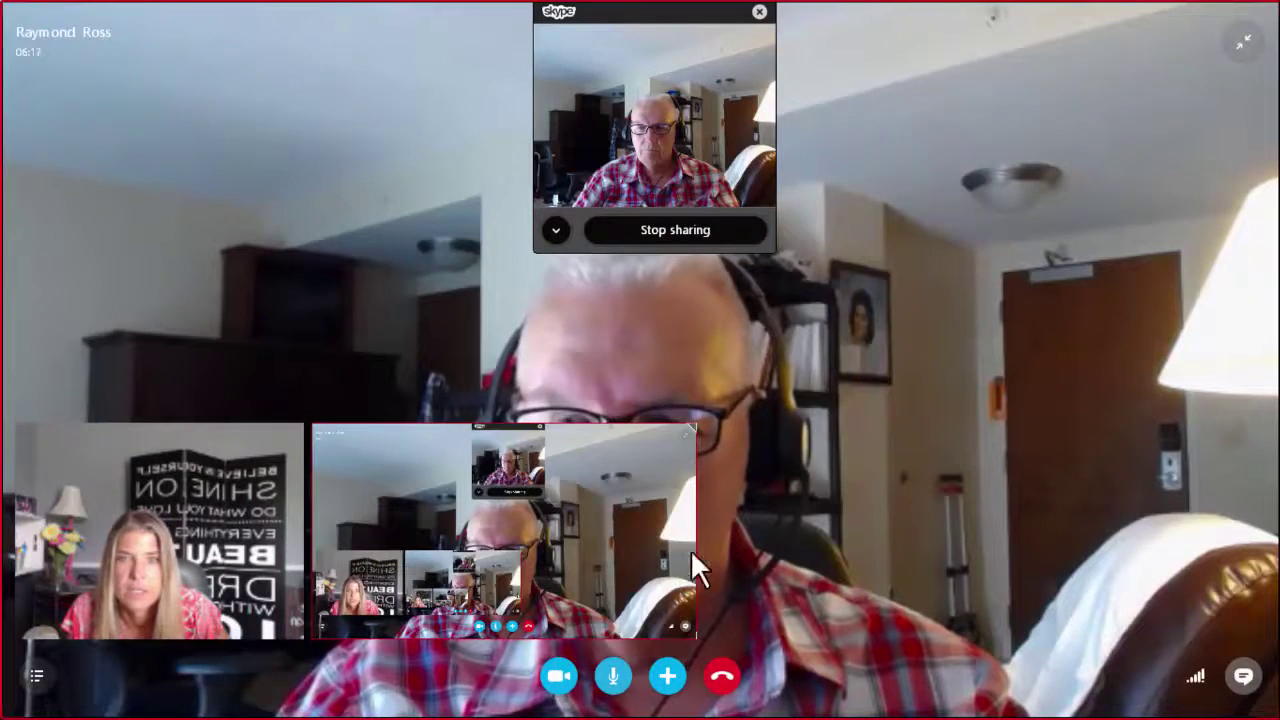
click(759, 12)
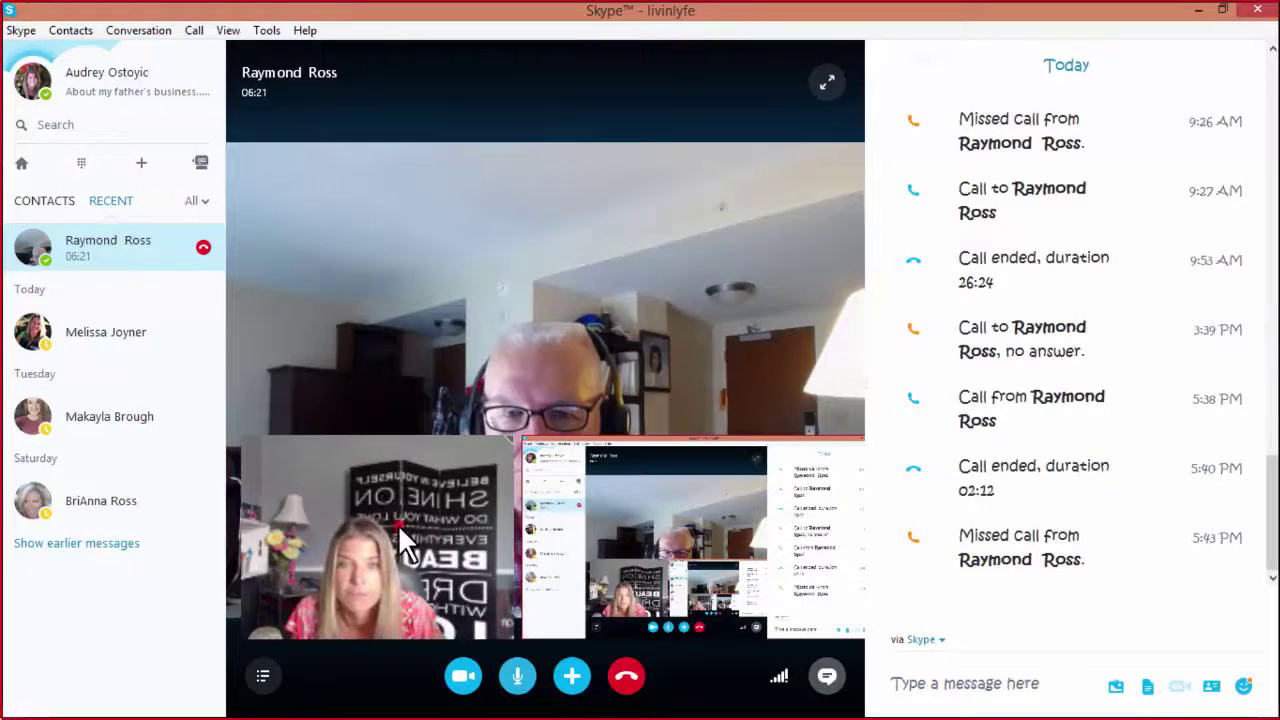
click(1197, 11)
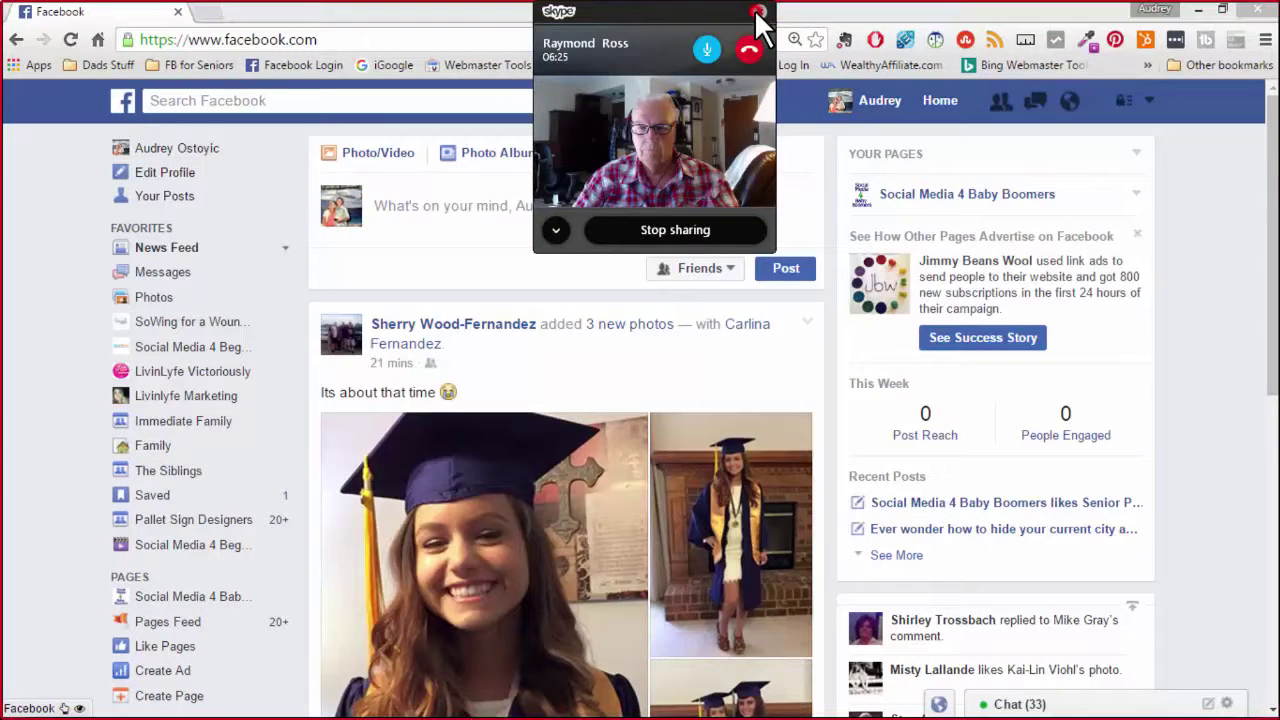
Close the floating call window, scroll the news feed, and go to your own profile timeline
click(759, 12)
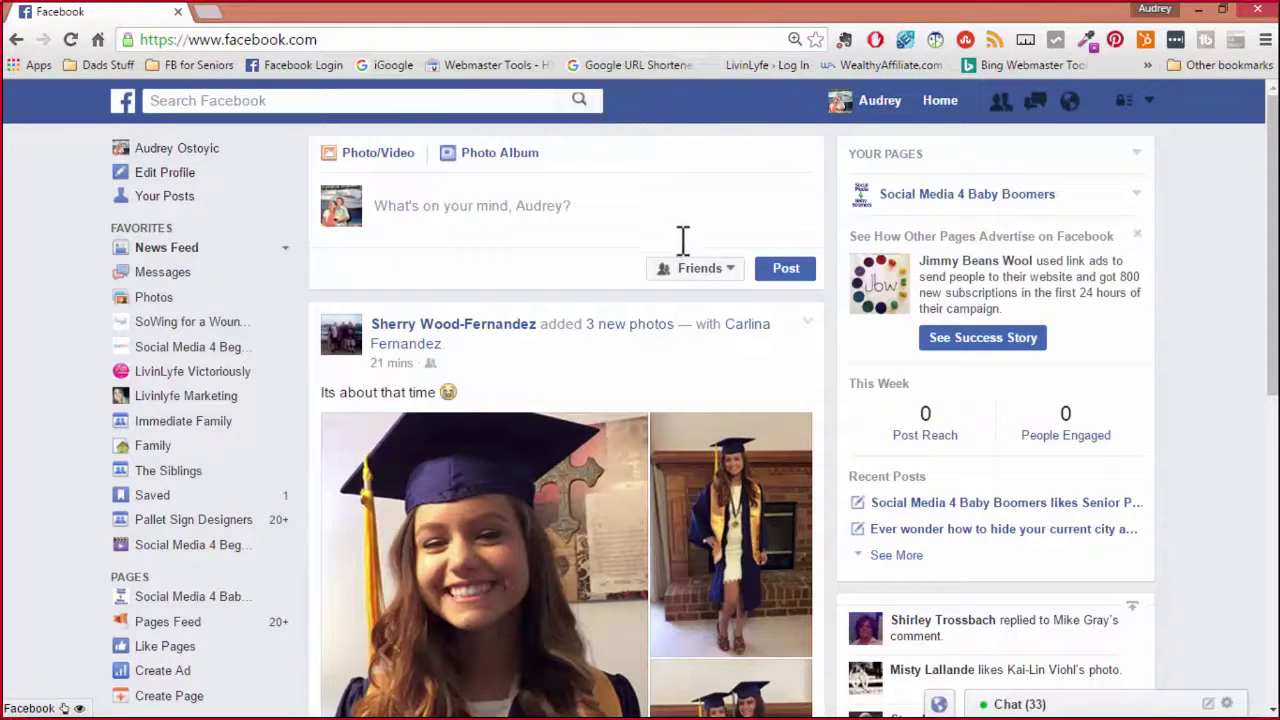
scroll(651, 414, down, 3)
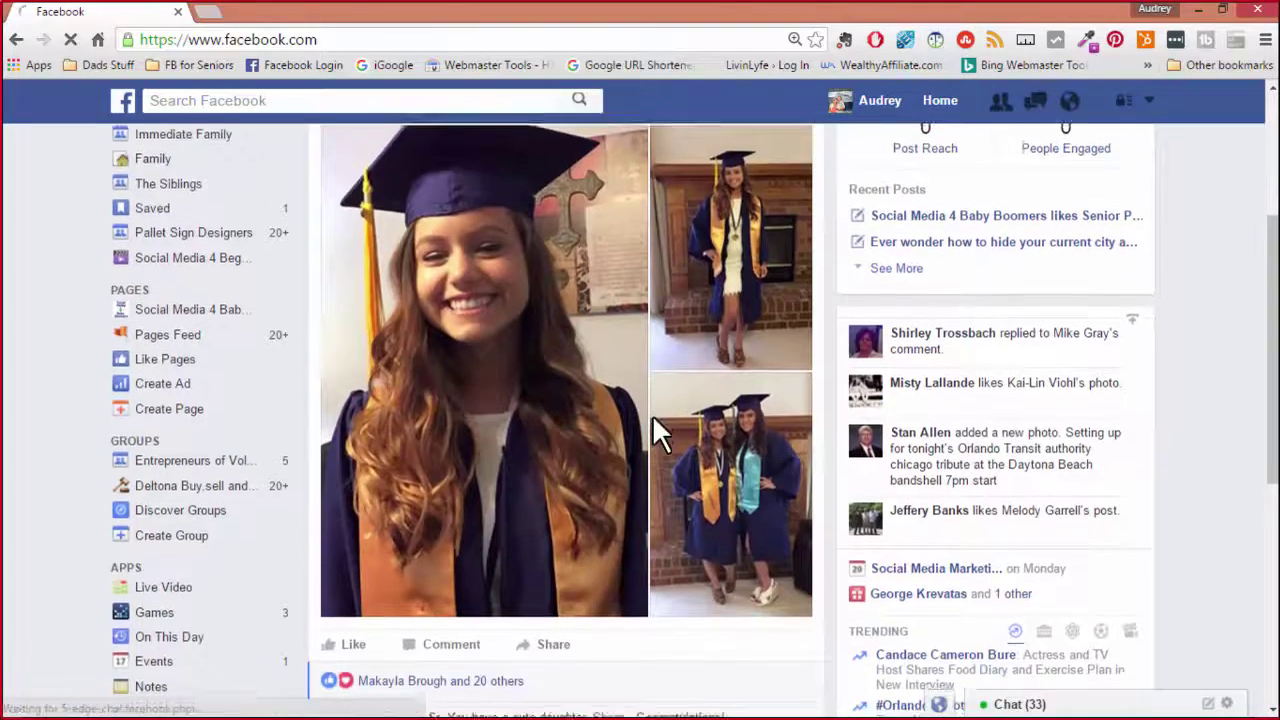
scroll(657, 432, down, 5)
scroll(706, 523, up, 1)
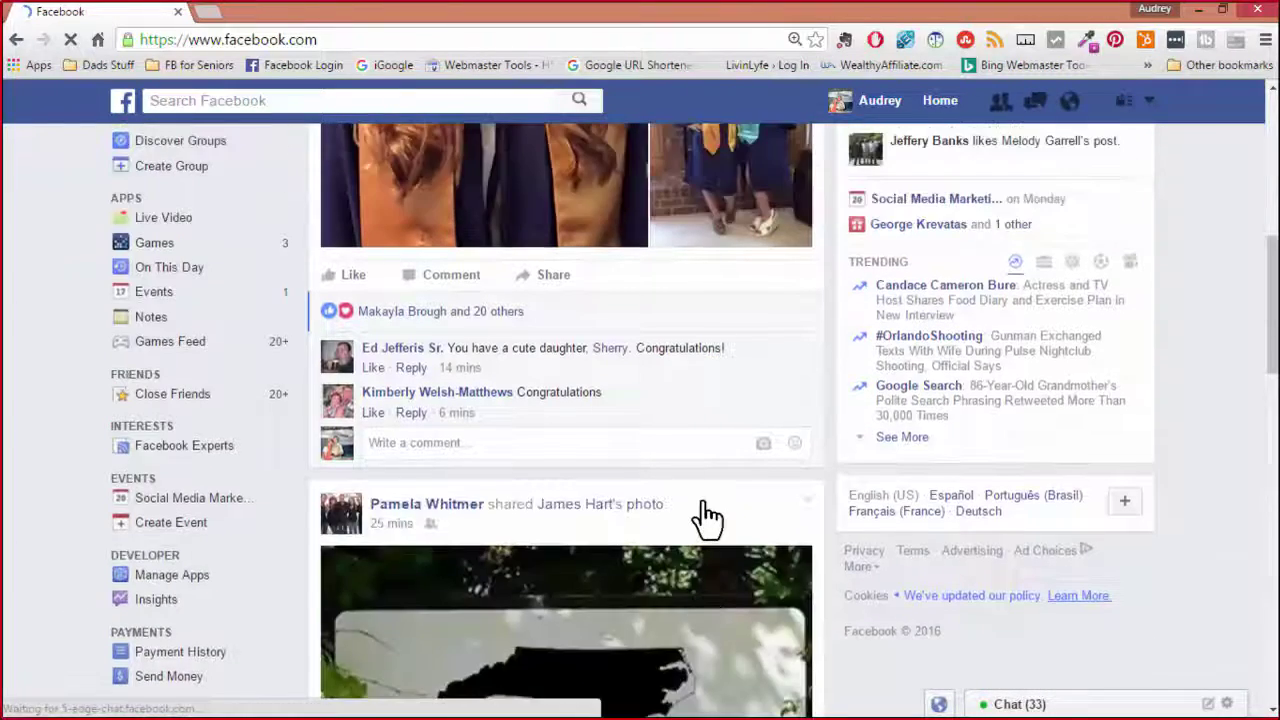
scroll(707, 515, up, 7)
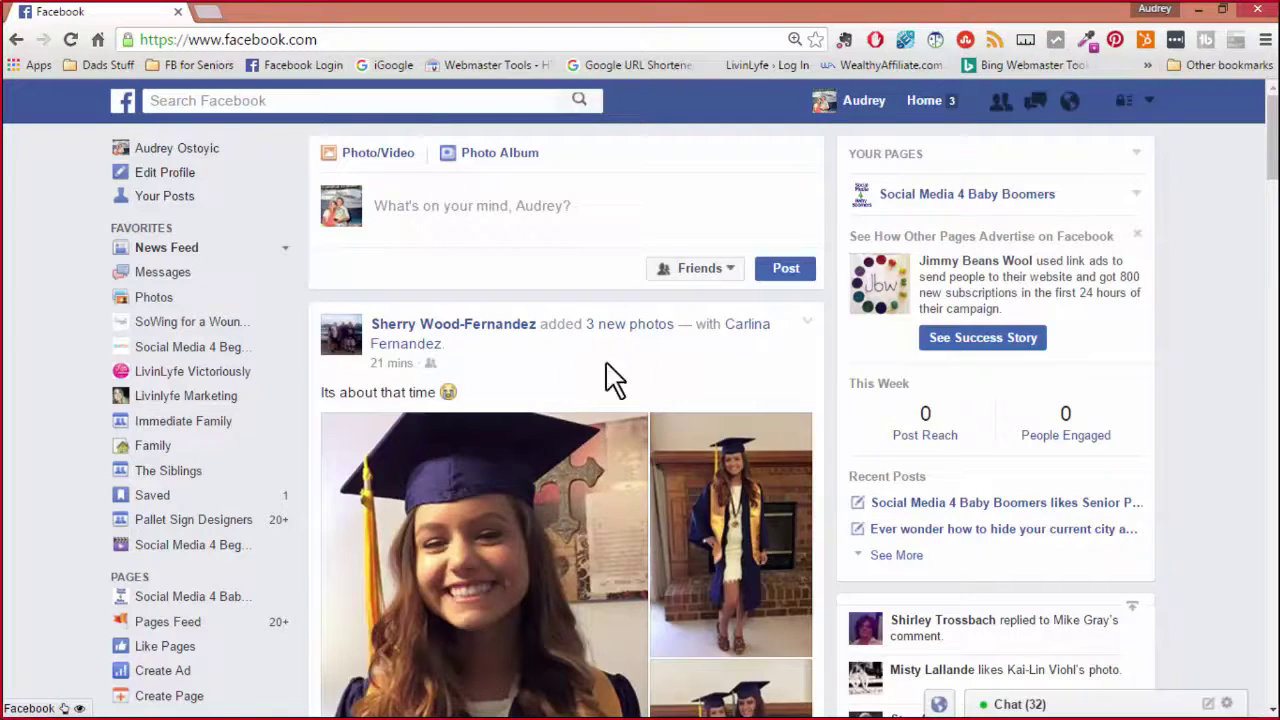
click(858, 104)
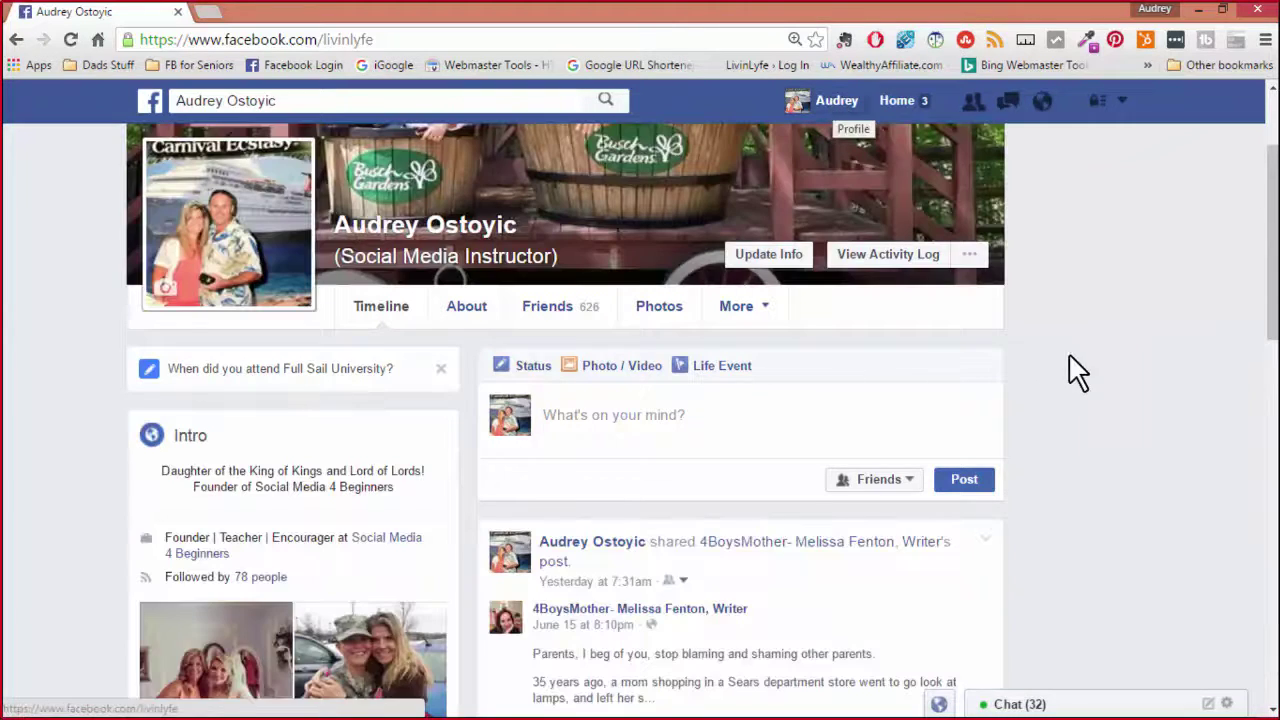
Show the profile's photo Albums, including Videos (30 videos), Featured Photos and Cover Photos
click(657, 318)
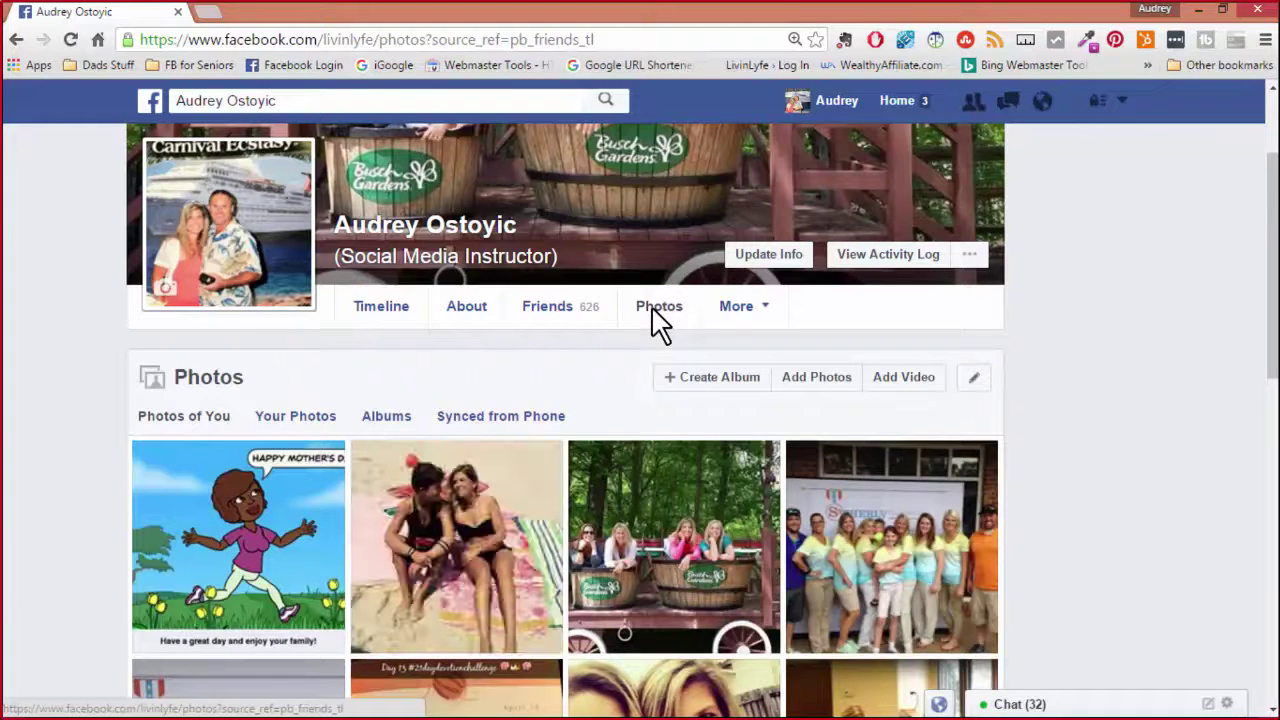
scroll(1080, 537, down, 1)
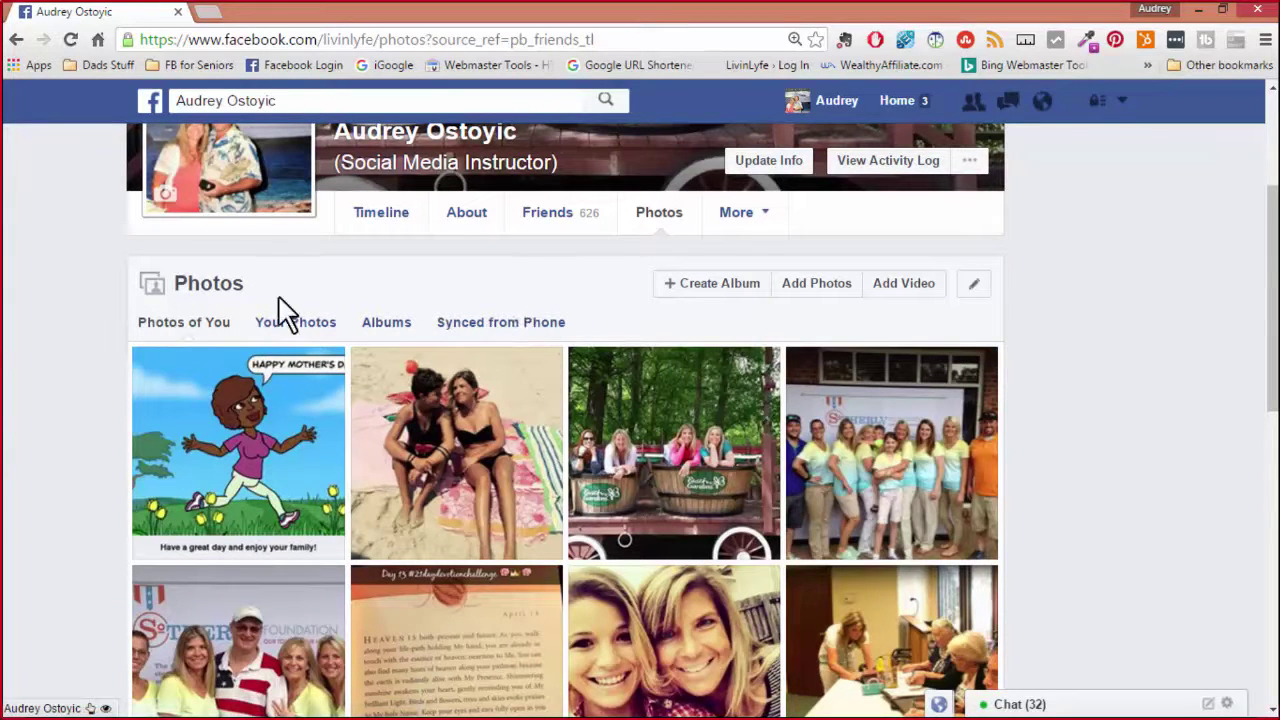
click(380, 333)
click(1133, 478)
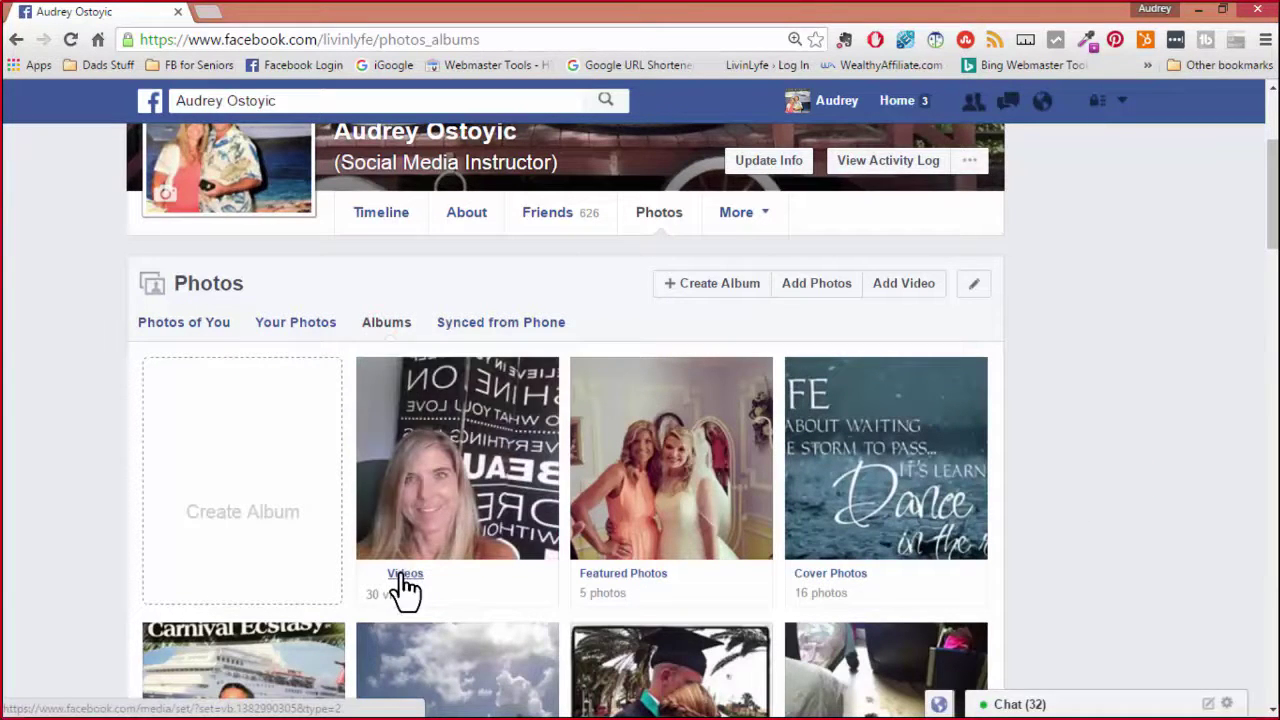
Open the Videos album and scroll through its grid of video thumbnails
click(447, 452)
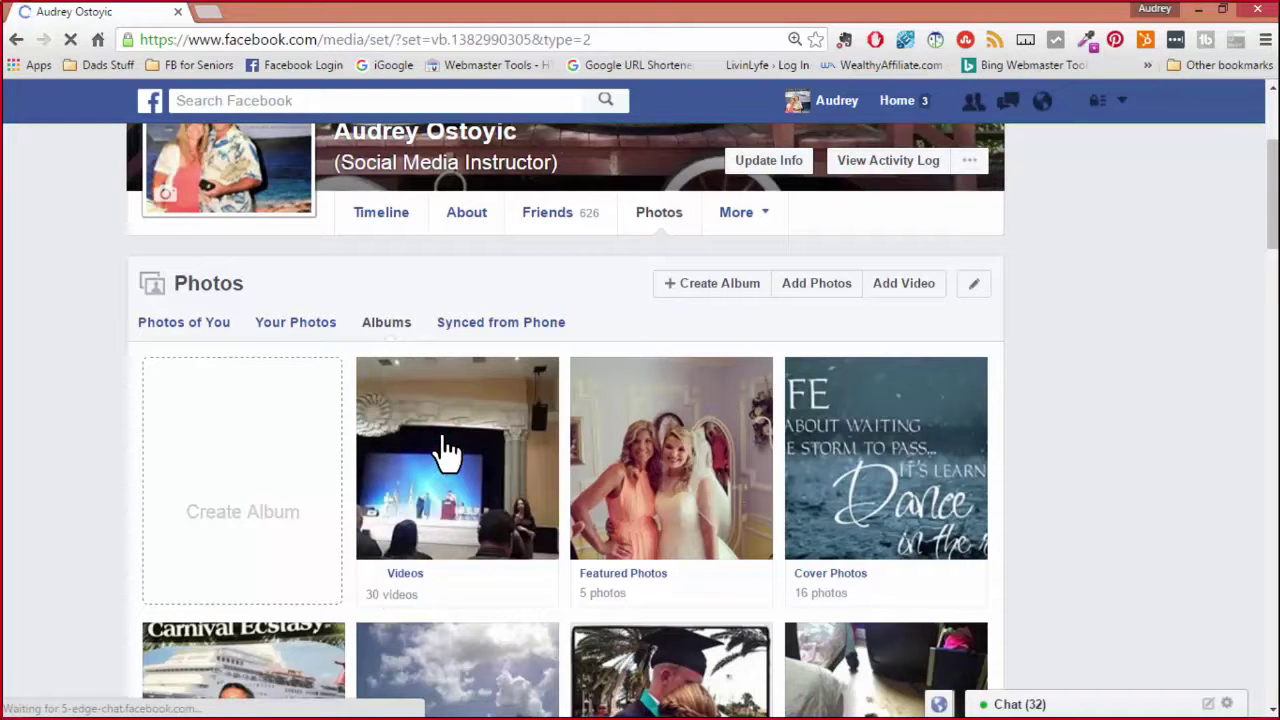
scroll(1177, 480, down, 2)
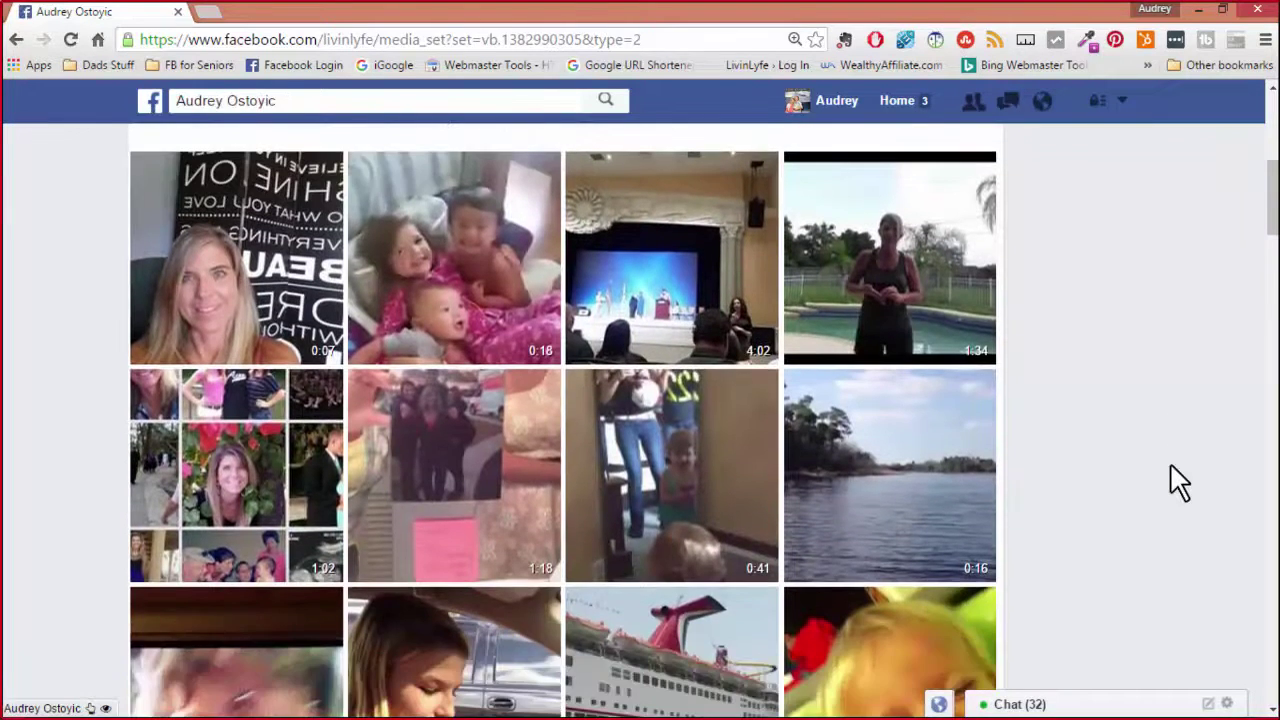
scroll(1177, 481, up, 2)
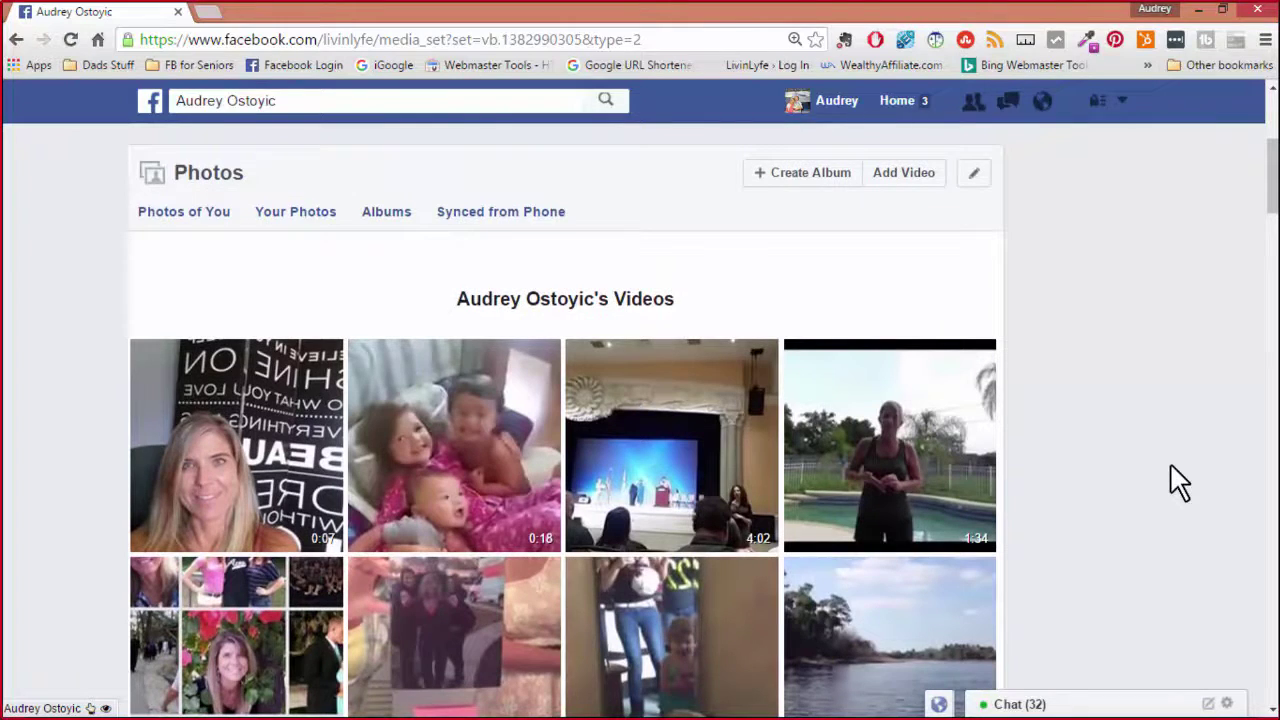
scroll(1177, 481, down, 2)
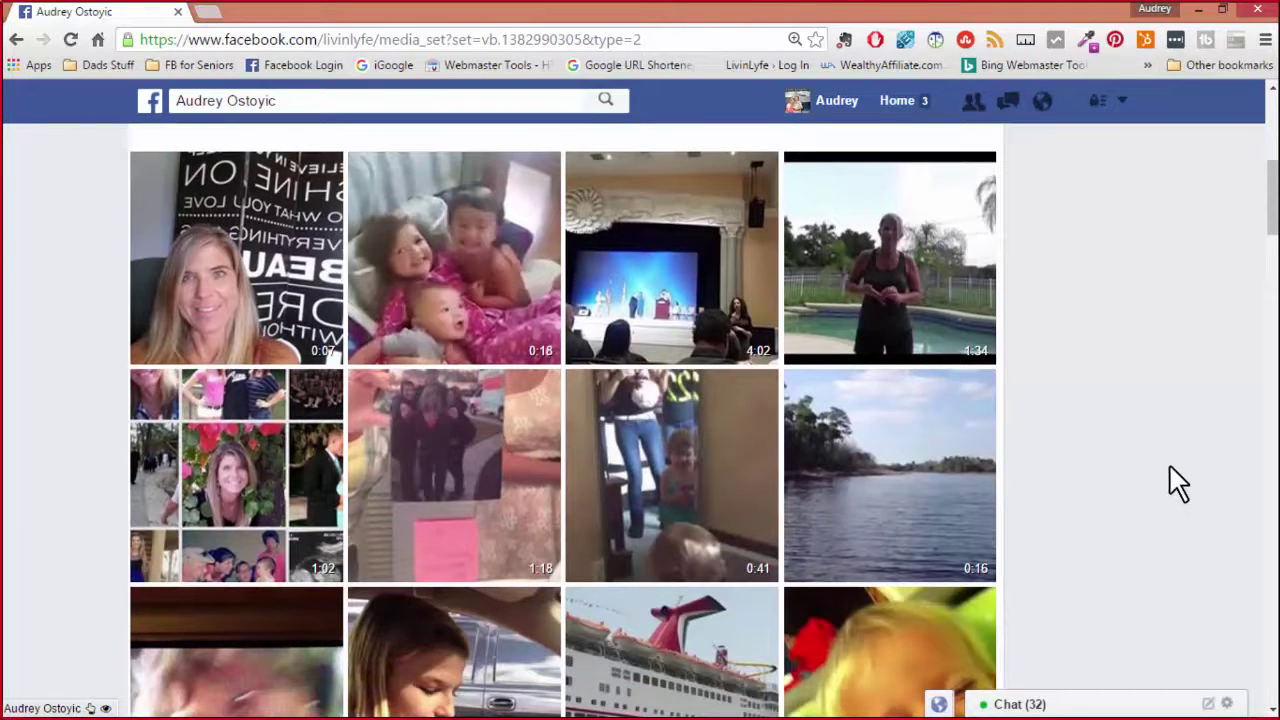
scroll(1177, 483, up, 1)
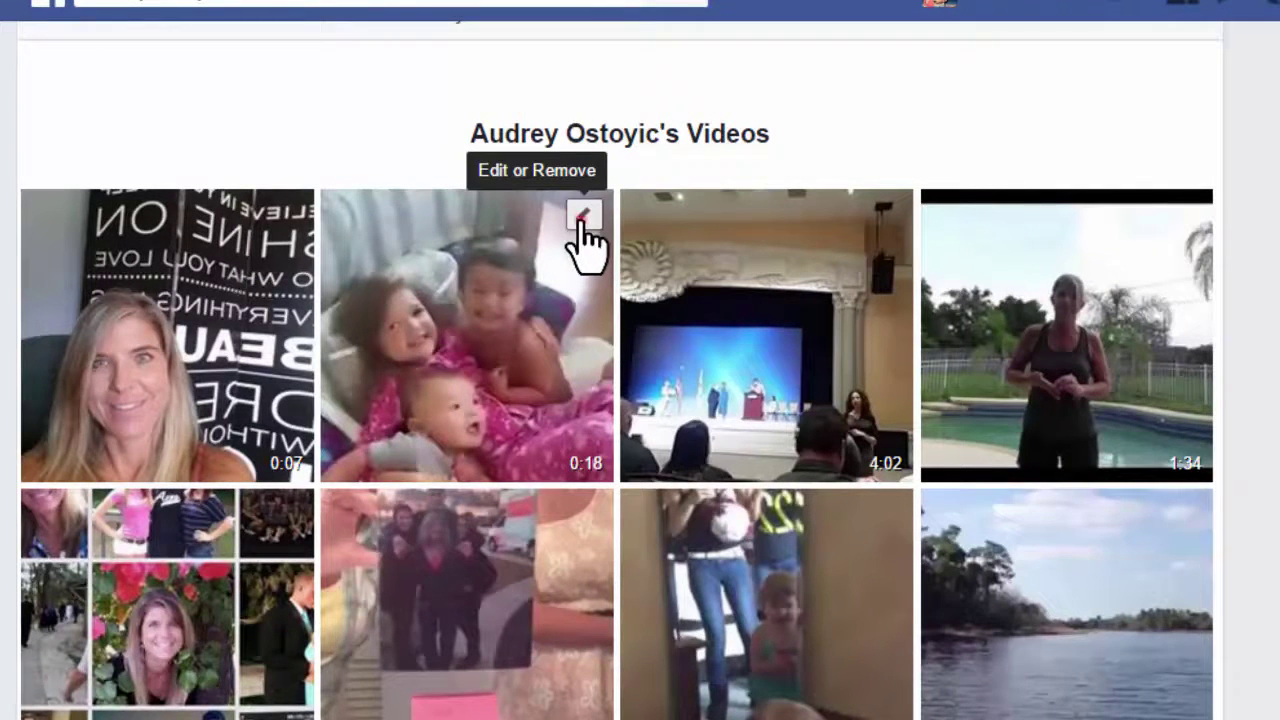
Start a Download SD of the 0:18 video of the three children
click(581, 222)
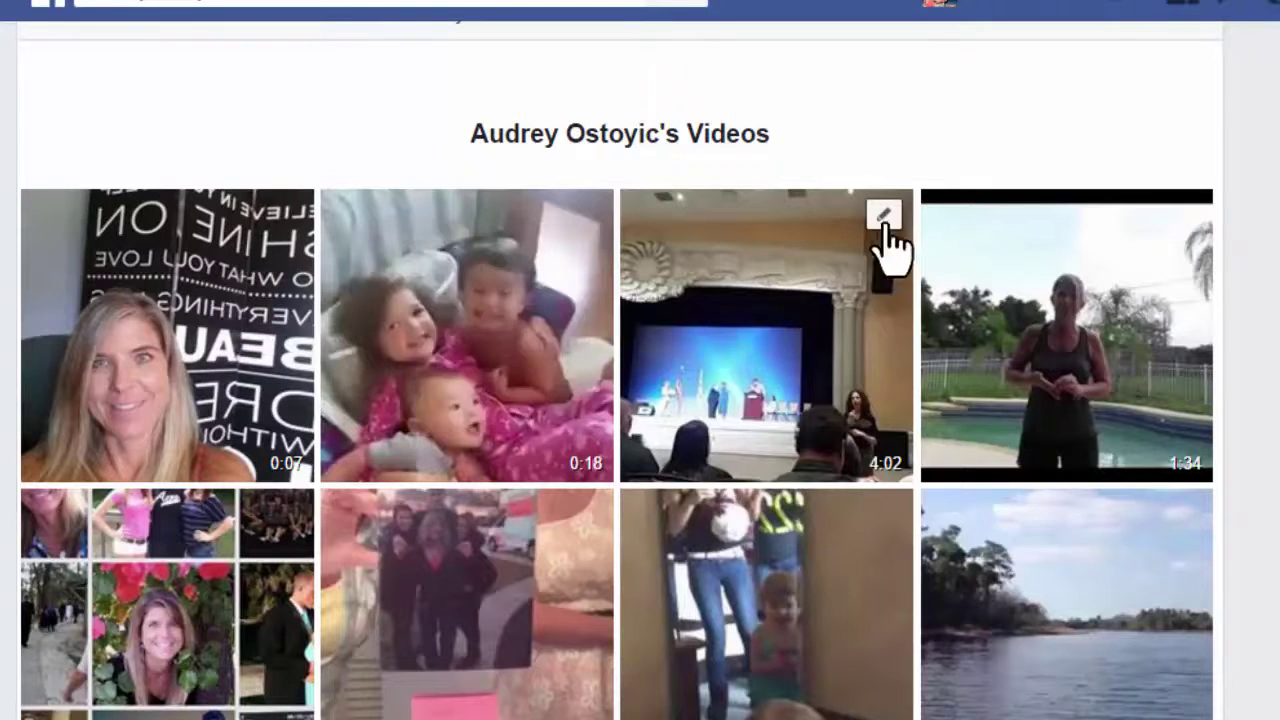
click(888, 222)
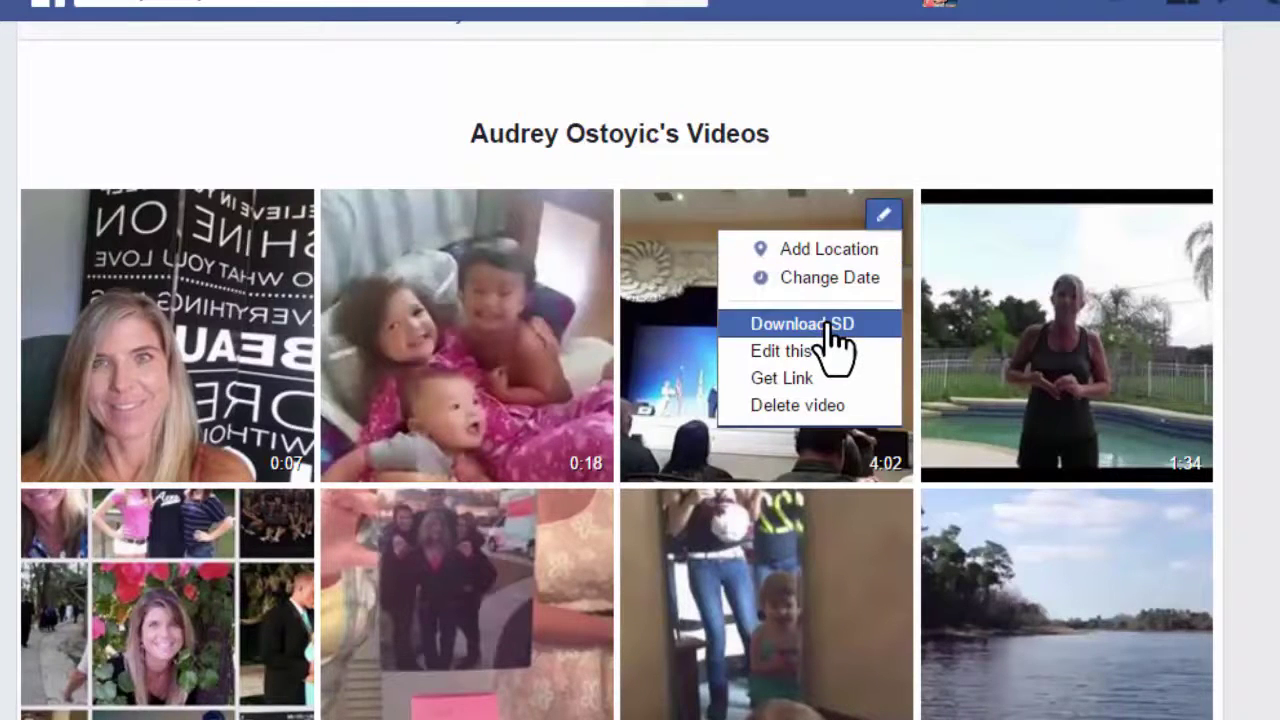
click(582, 216)
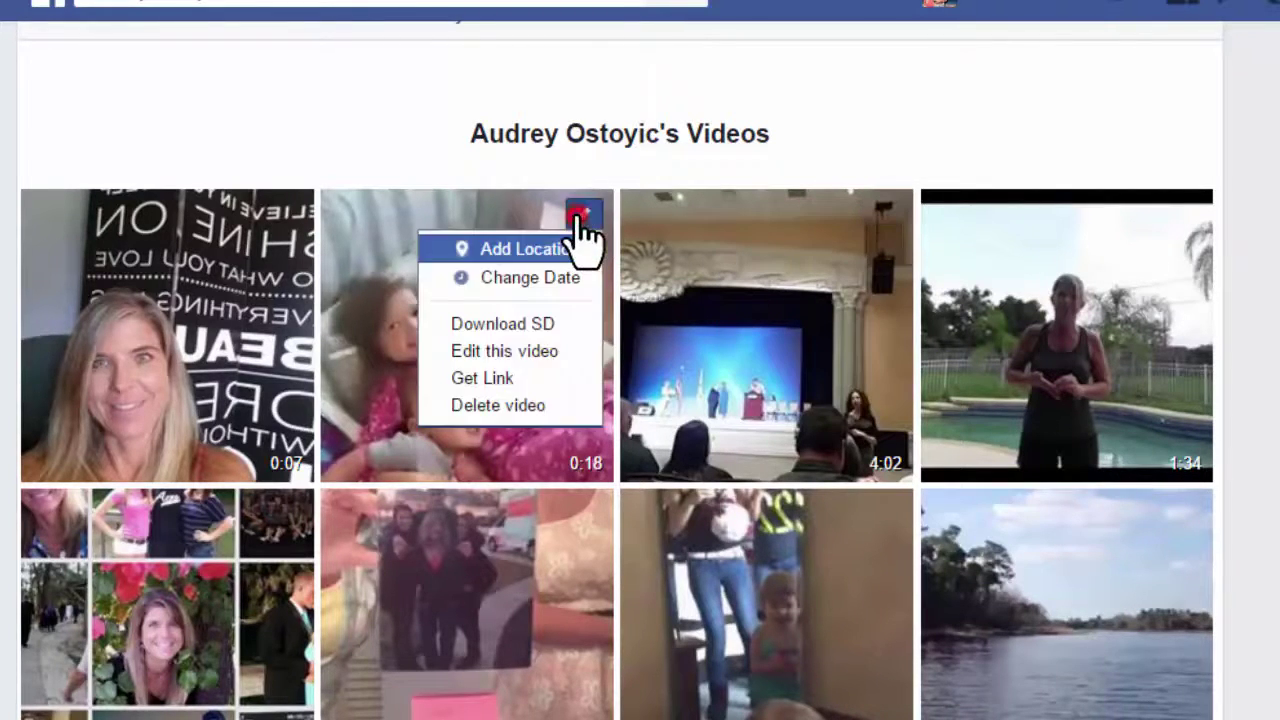
click(512, 328)
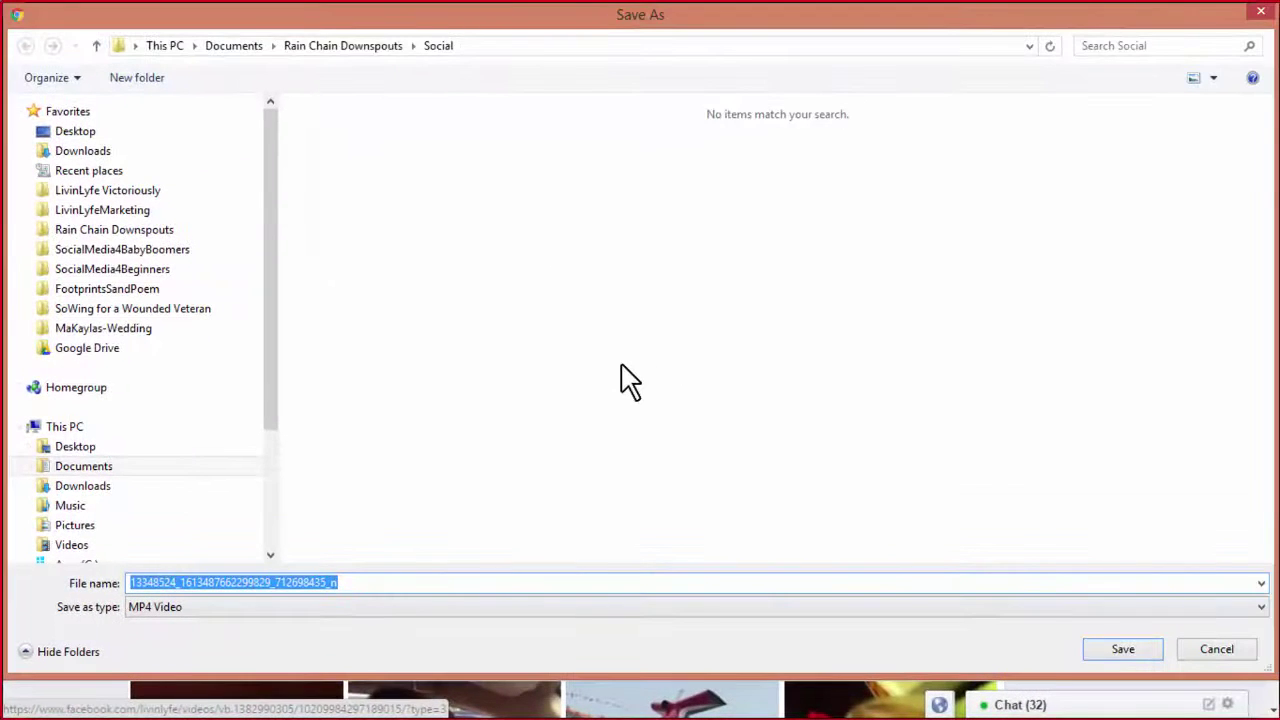
Save the video as grandbabies.mp4
text(grandbabies)
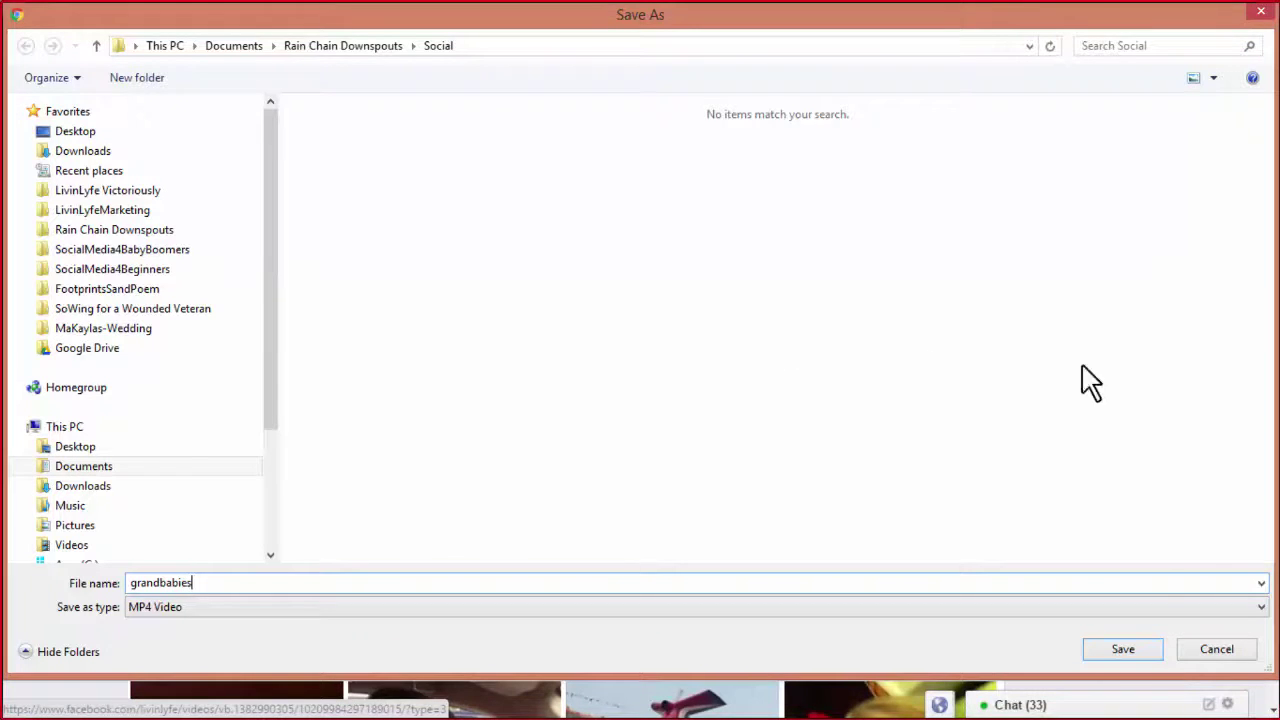
click(1123, 650)
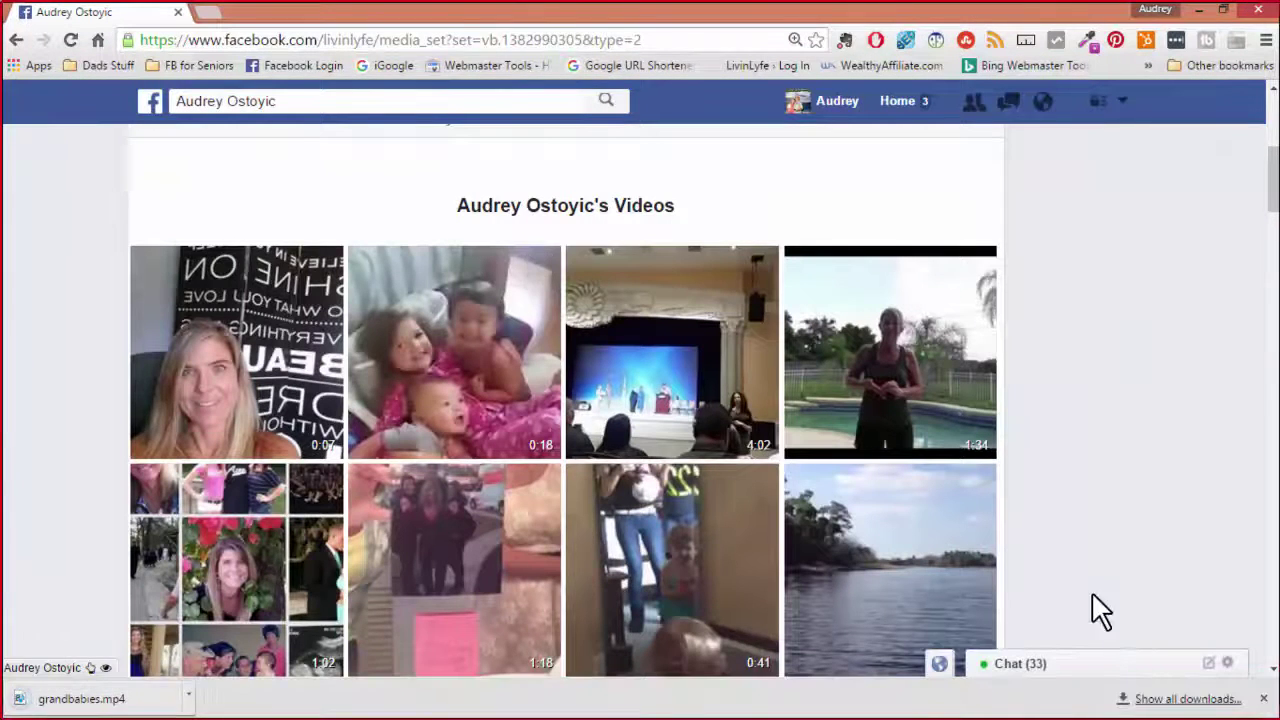
Play grandbabies.mp4 in Windows Media Player, pause it, and close the player
click(72, 700)
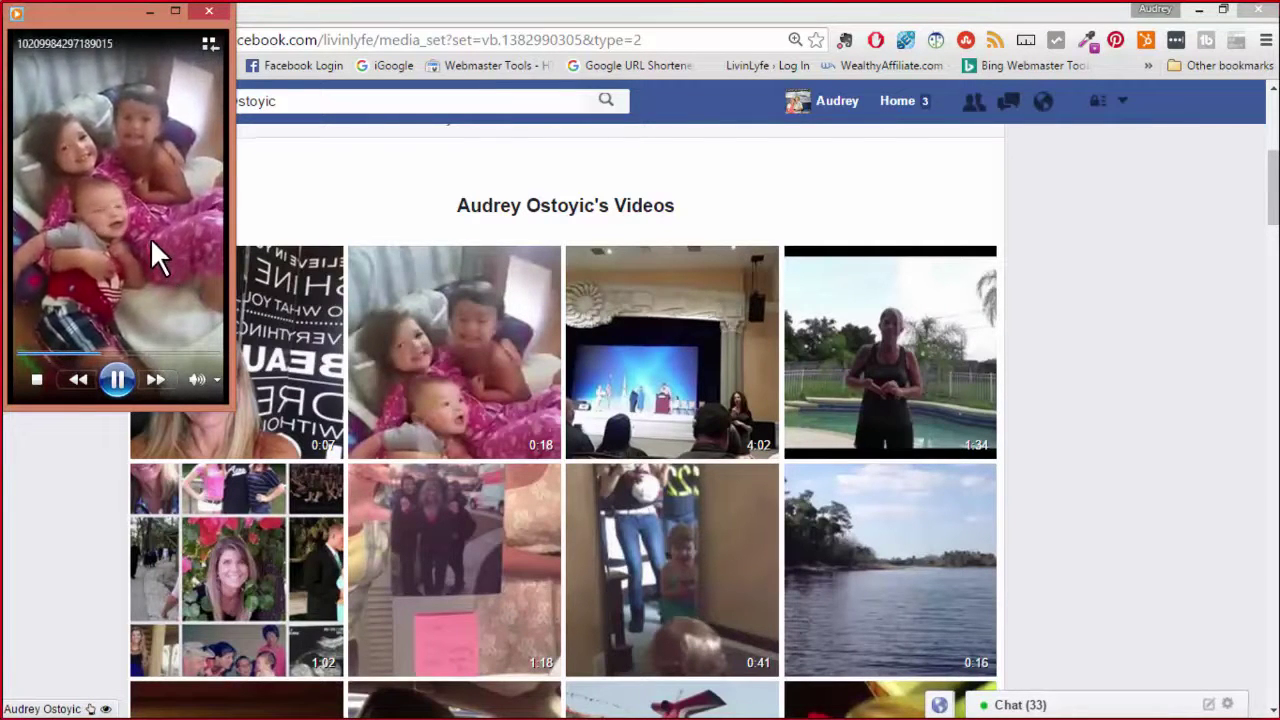
click(116, 382)
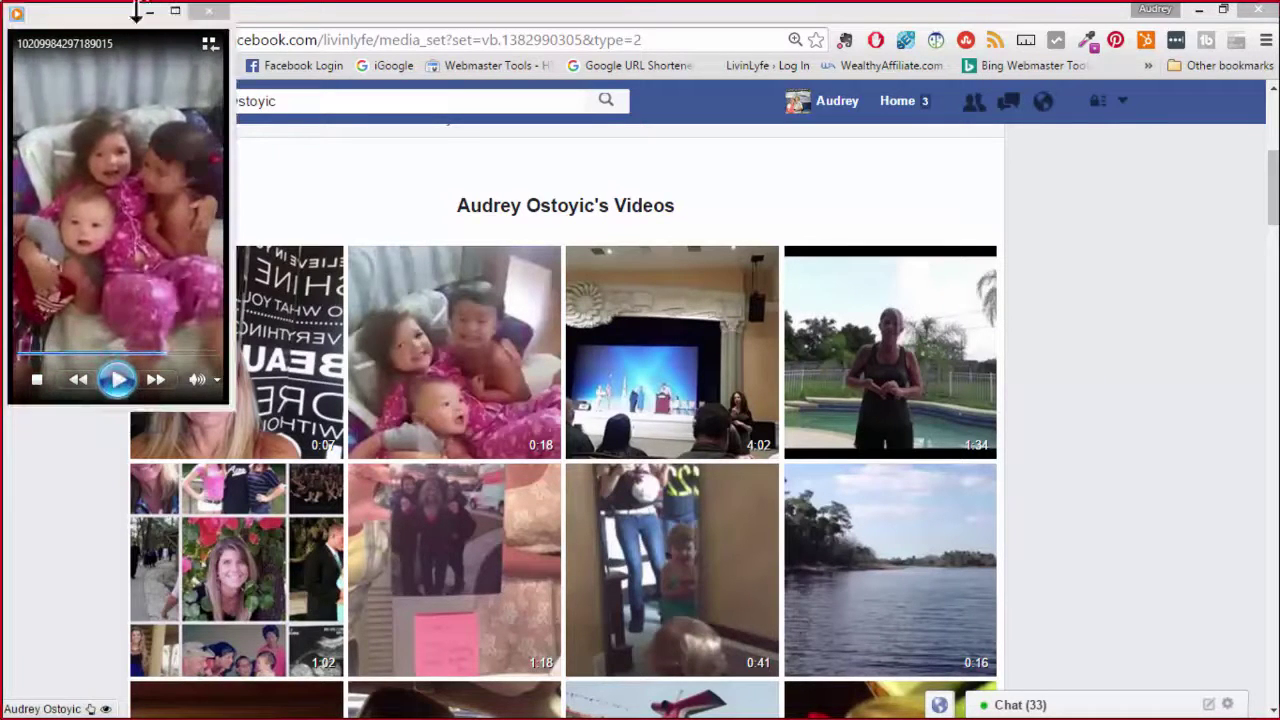
click(212, 10)
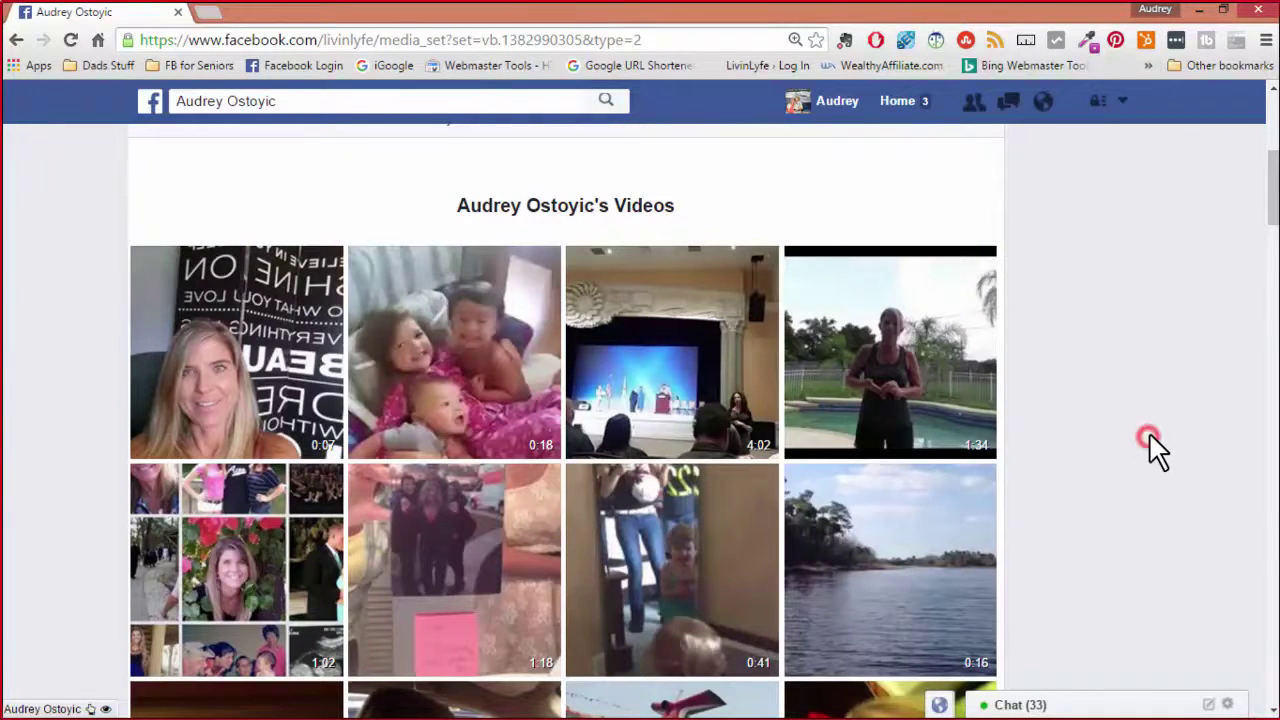
Bring the Skype call back into view and stop sharing the screen
scroll(1152, 445, up, 3)
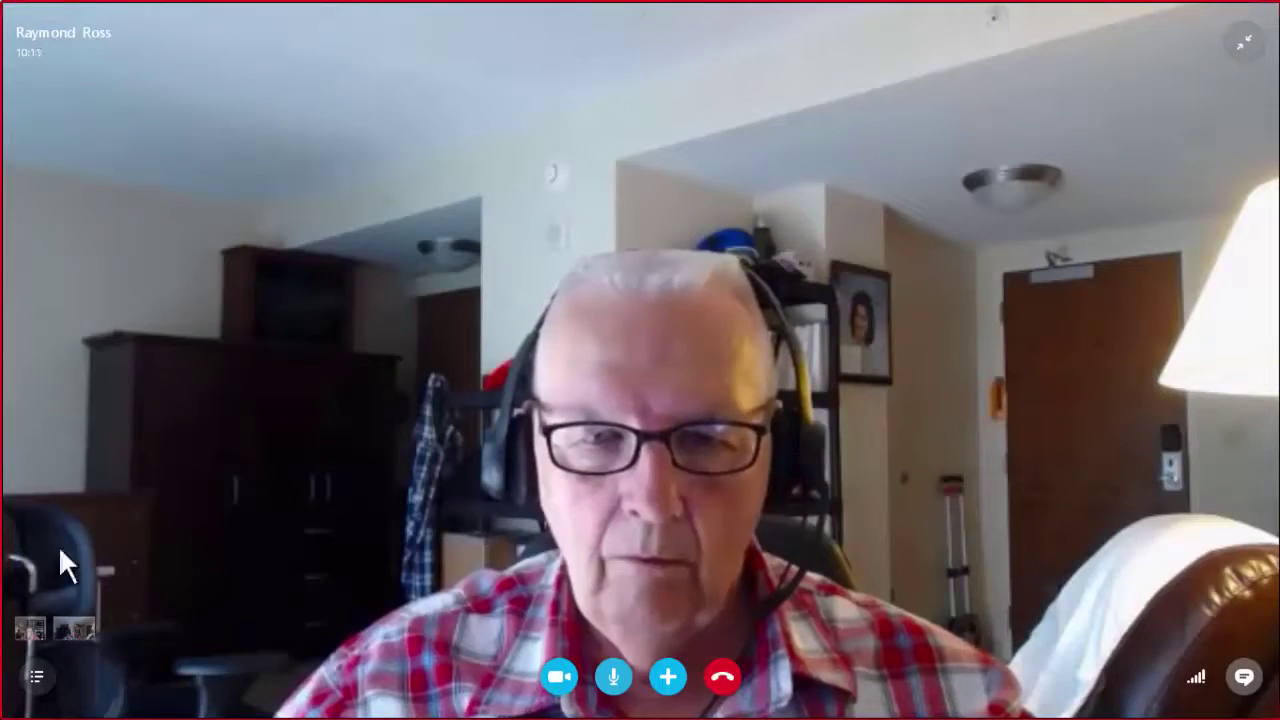
click(27, 632)
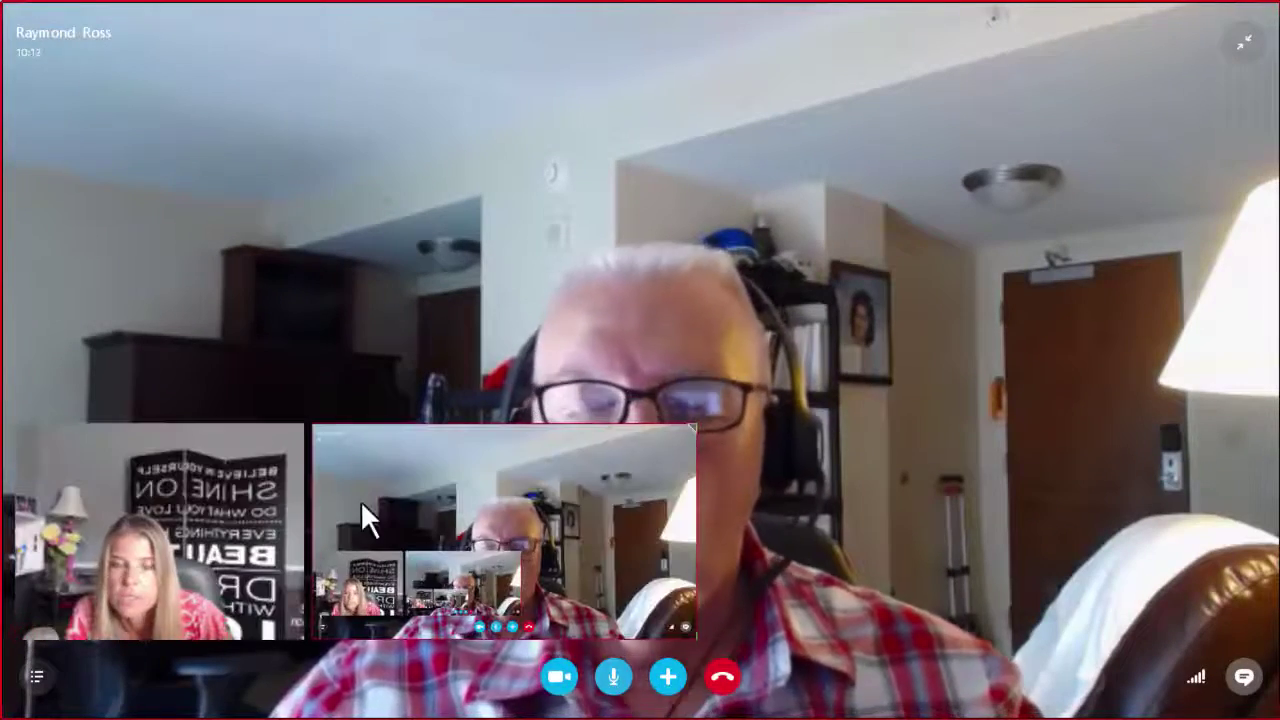
click(672, 674)
click(650, 518)
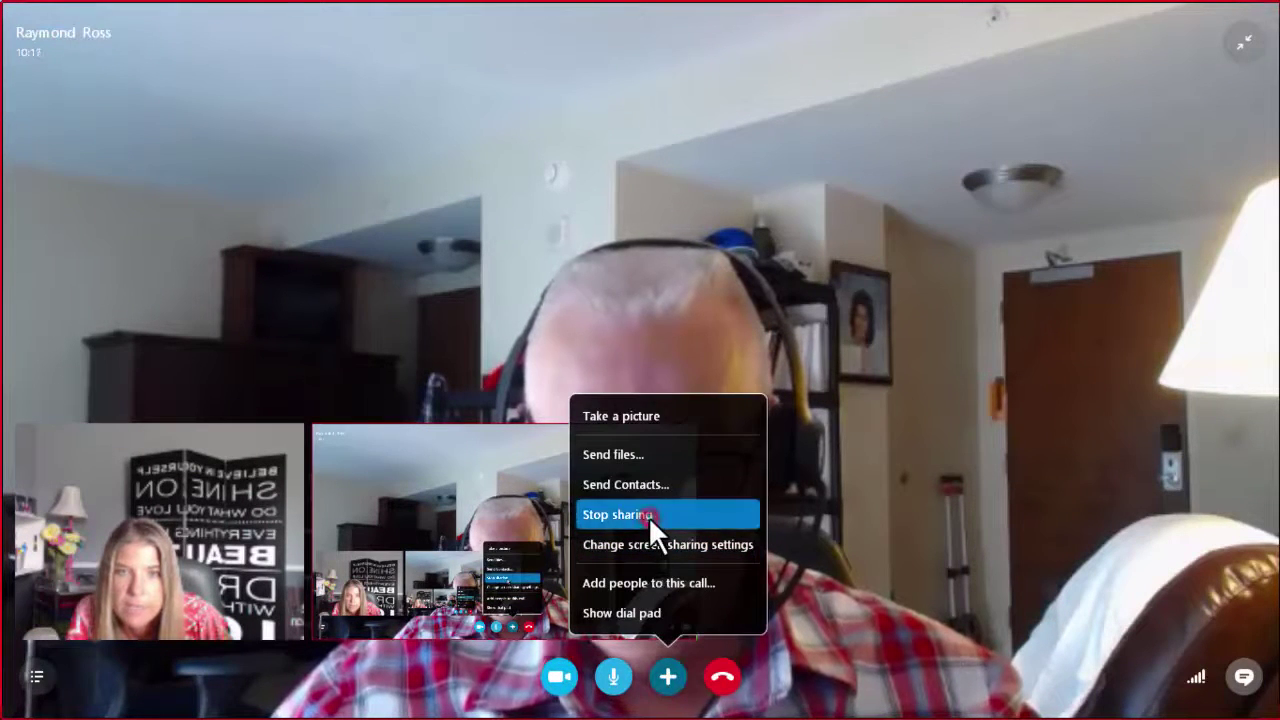